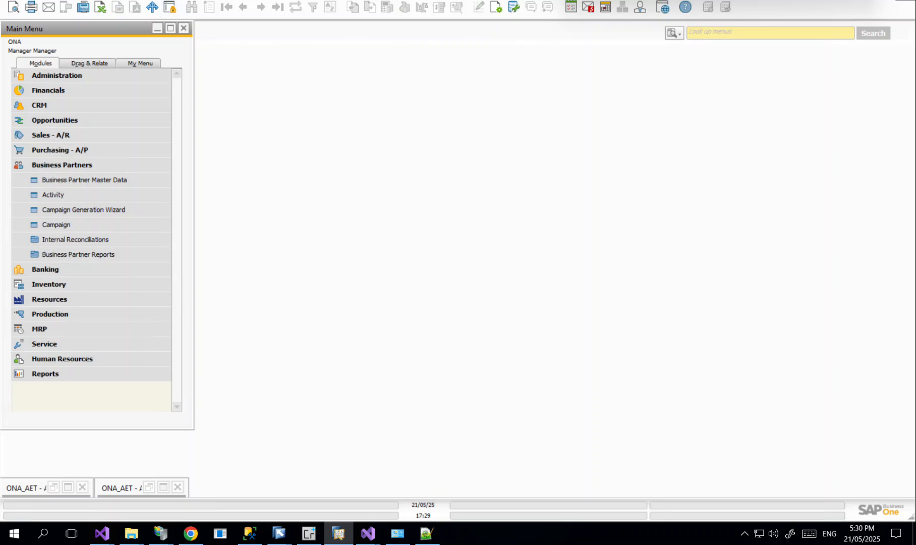
- Show the User-Defined Windows submenu under Tools > B1Alerts, listing Alert Event Triggers
left_click(157, 0)
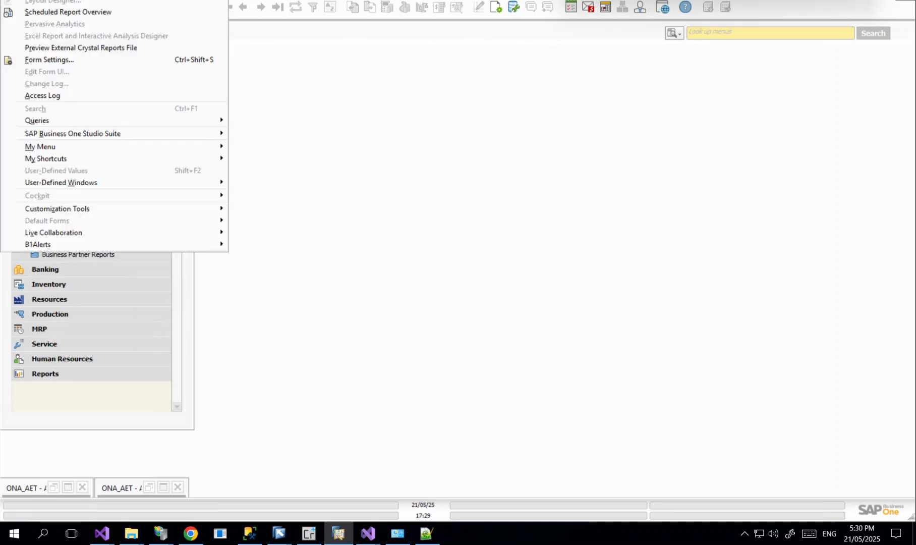
mouse_move(68, 247)
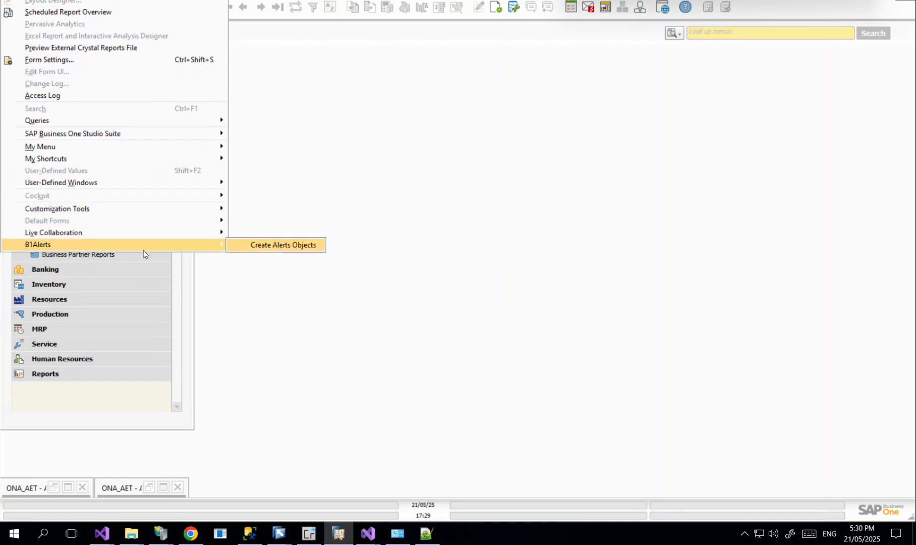
mouse_move(110, 184)
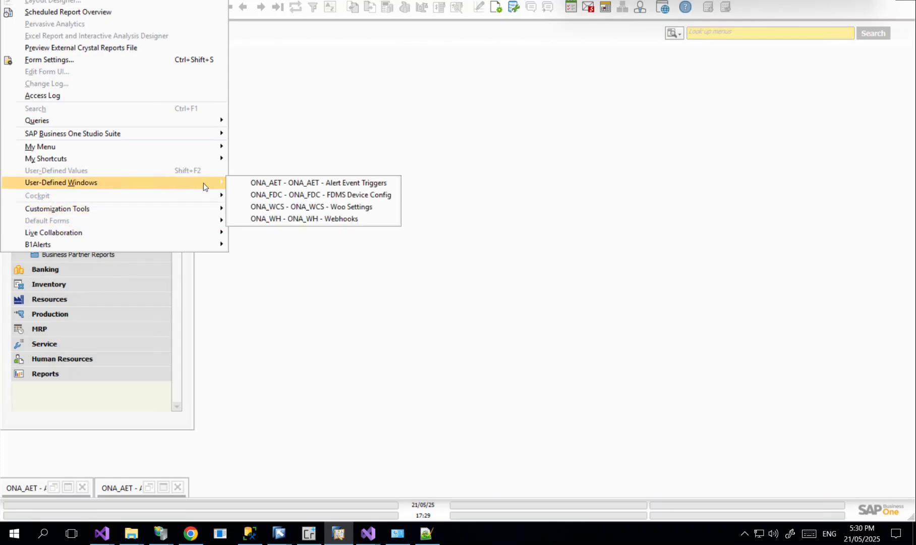
- Open the ONA_AET - Alert Event Triggers window maximized to fill the workspace
left_click(264, 188)
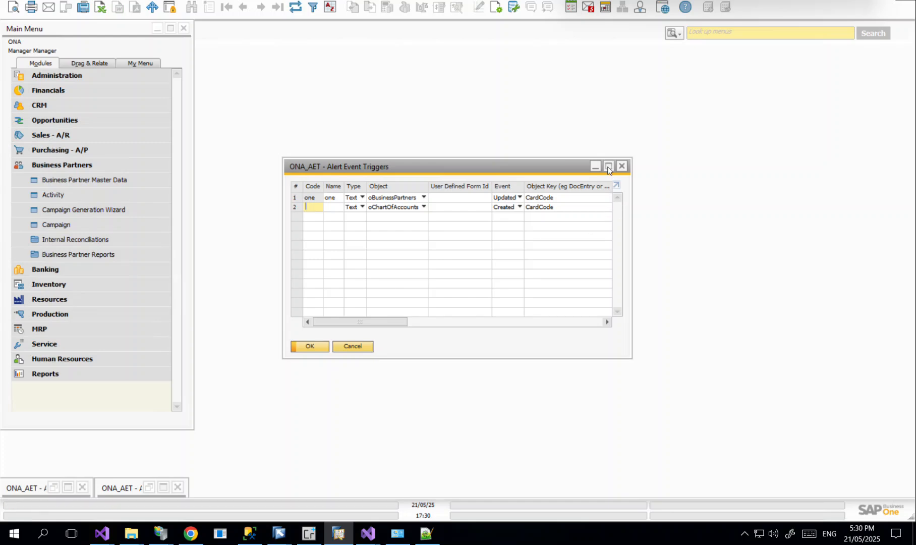
left_click(609, 165)
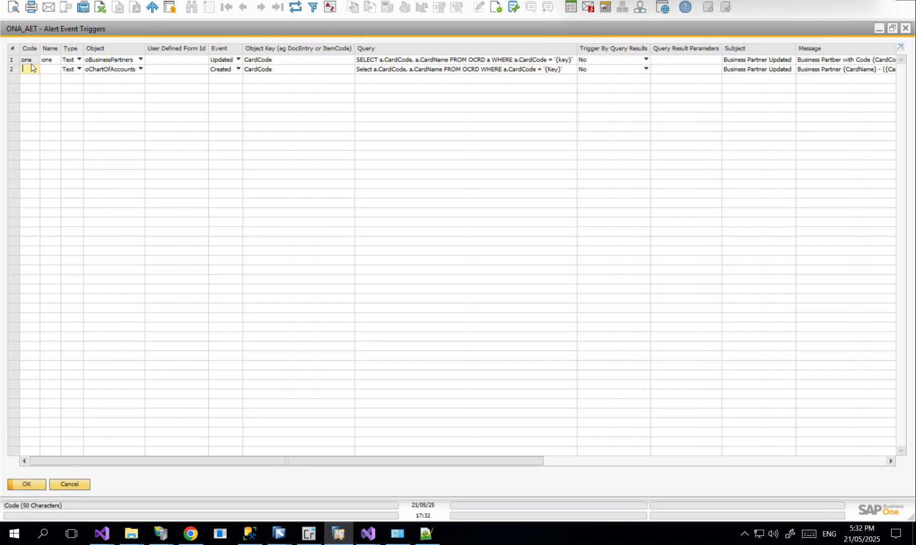
left_click(71, 62)
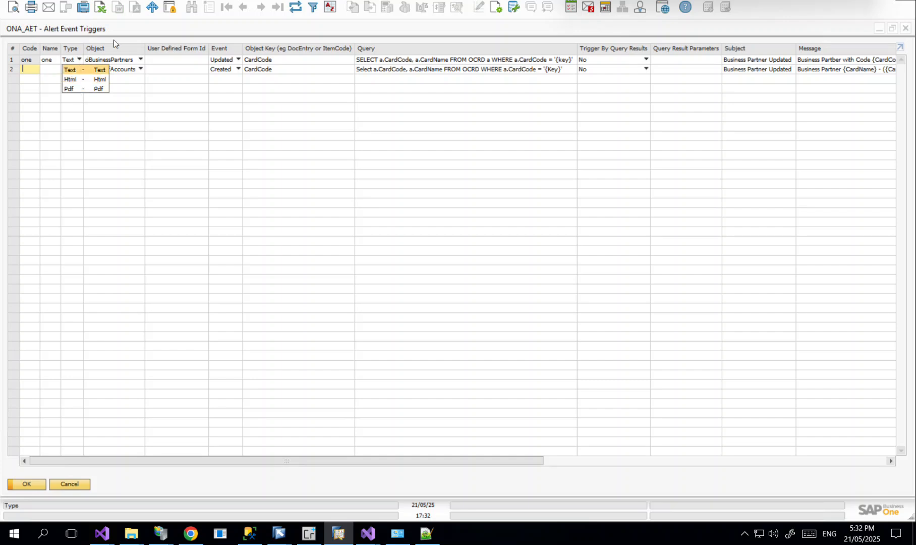
left_click(71, 69)
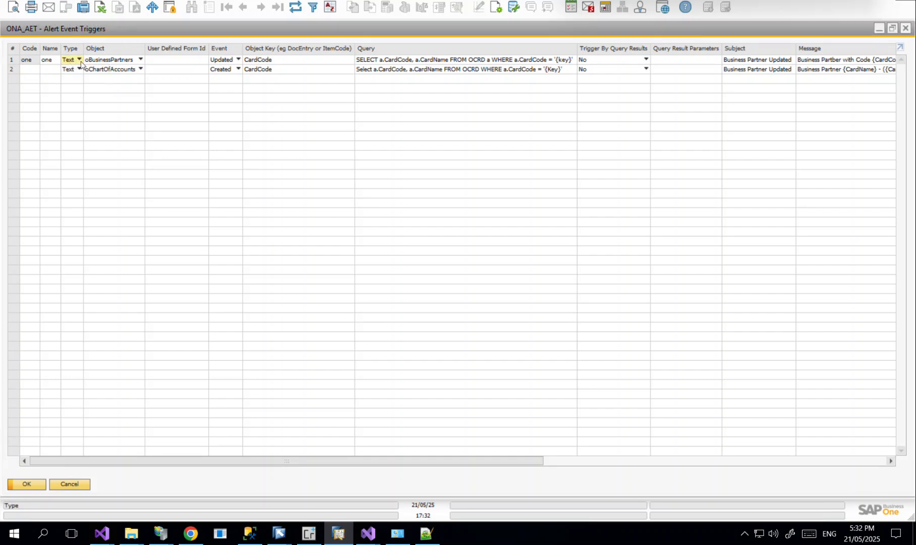
left_click(110, 61)
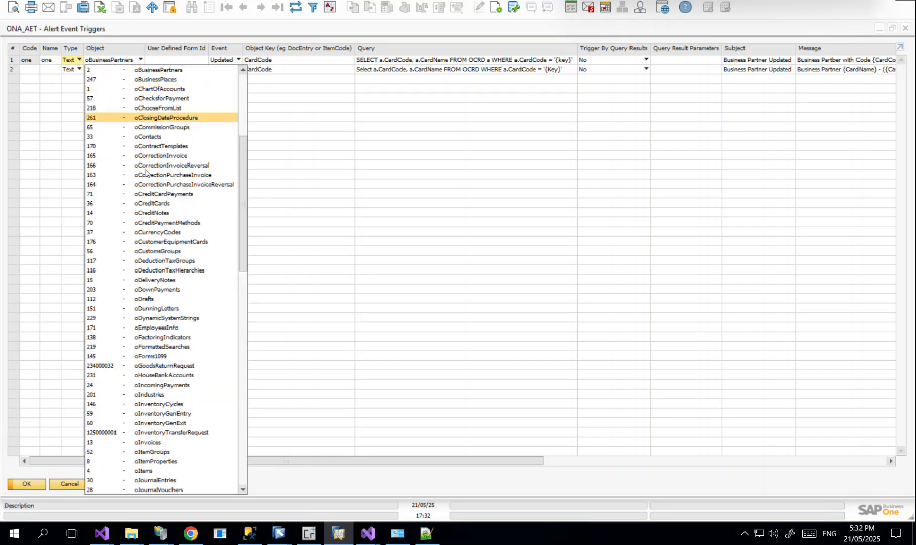
scroll(156, 254, "down", 9)
scroll(155, 257, "down", 13)
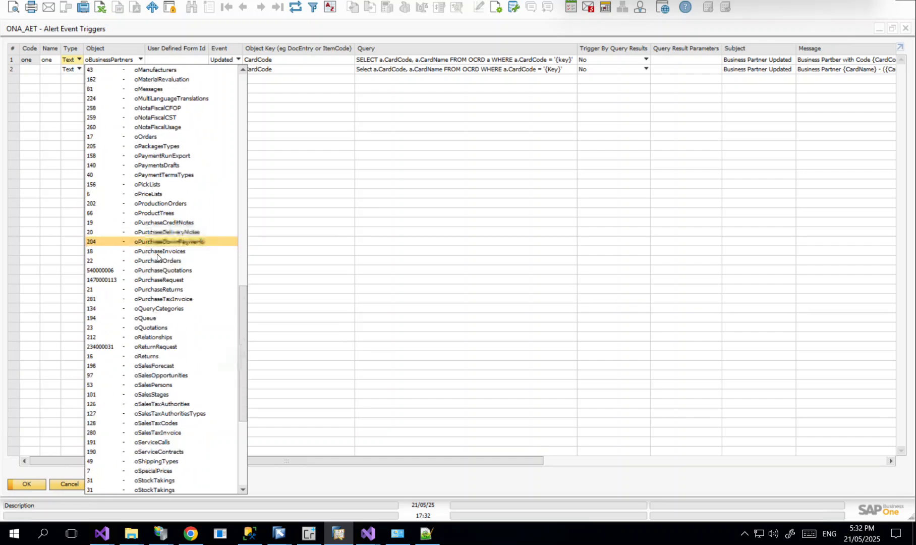
scroll(157, 254, "up", 6)
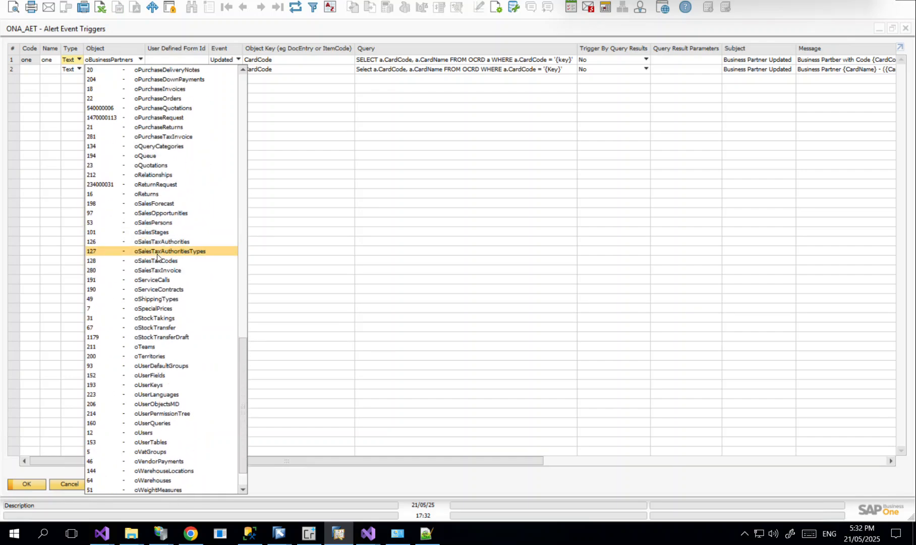
scroll(157, 254, "up", 2)
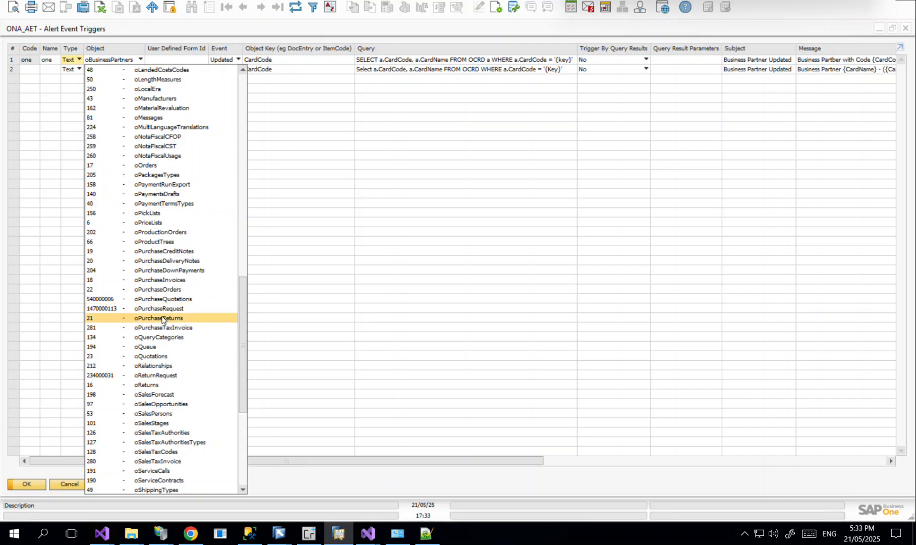
scroll(161, 319, "down", 8)
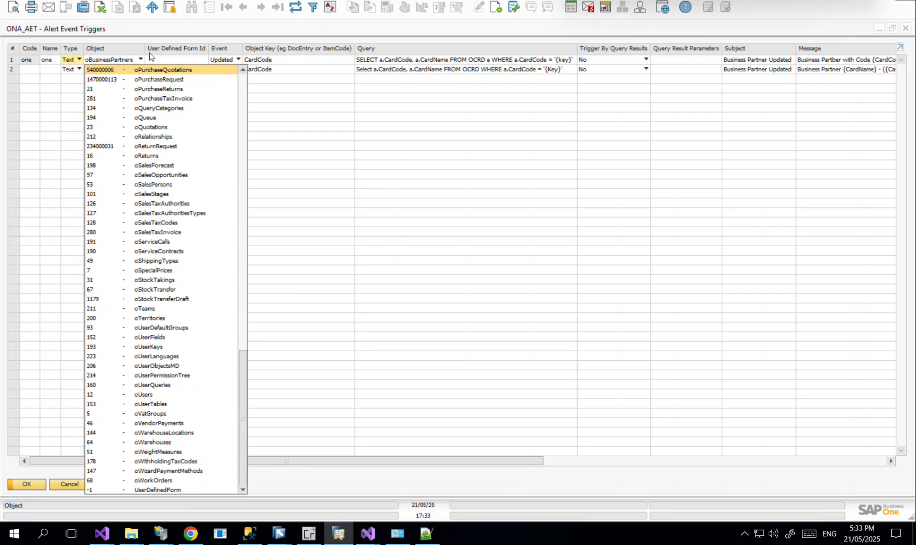
left_click(177, 51)
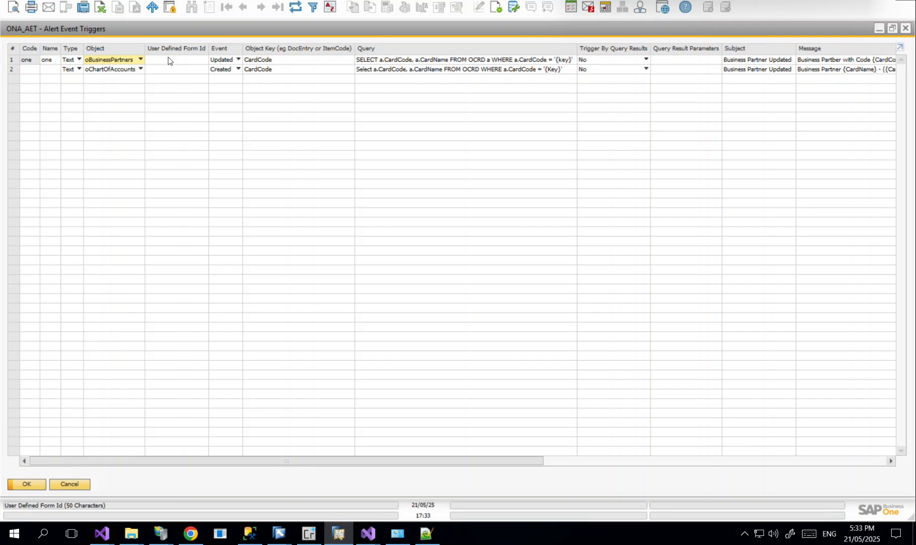
left_click(228, 59)
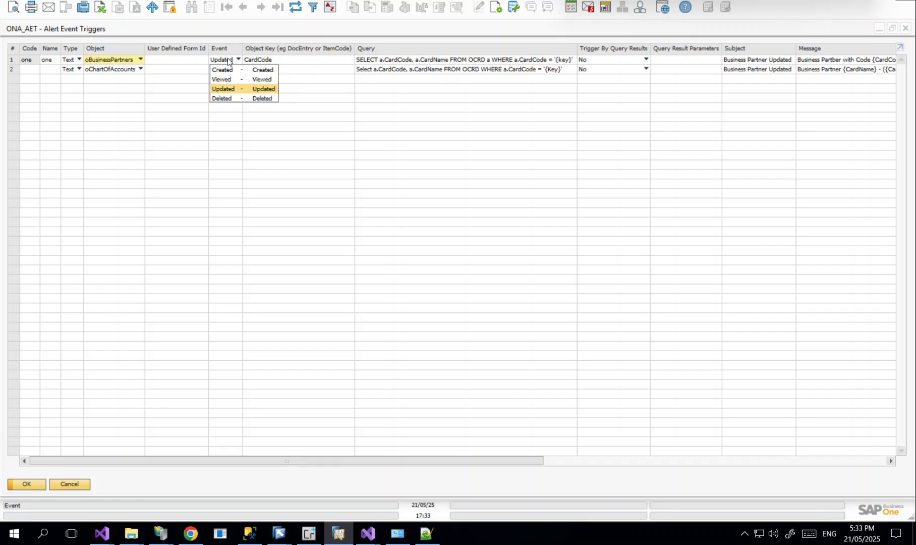
left_click(229, 61)
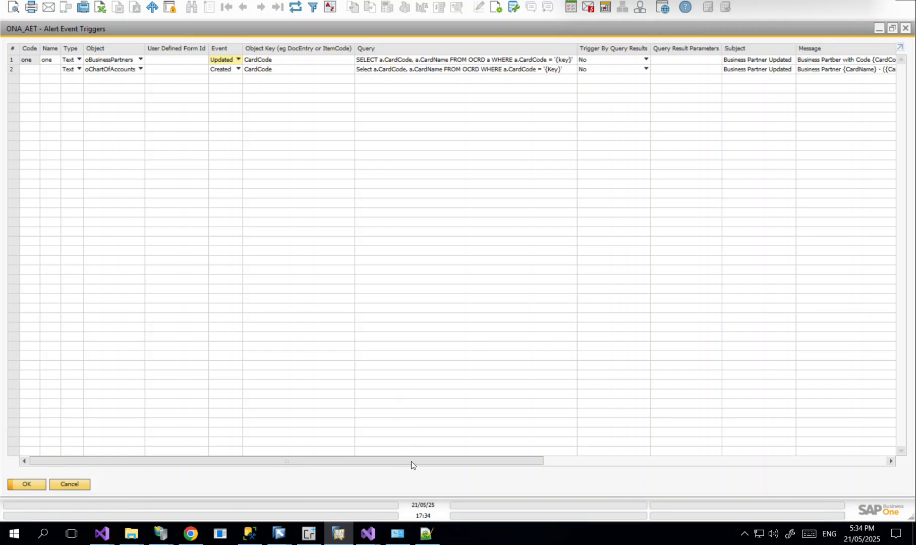
left_click_drag(411, 461, 470, 464)
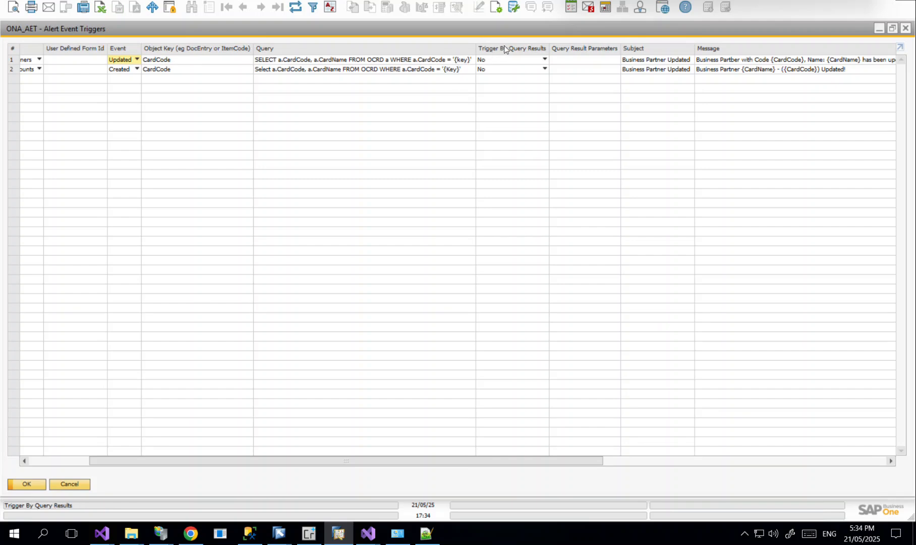
left_click(503, 62)
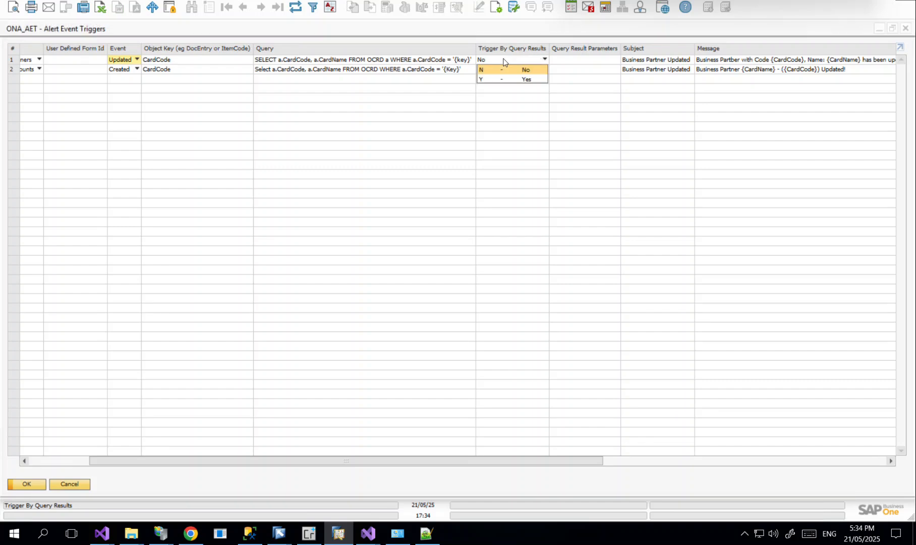
left_click(503, 62)
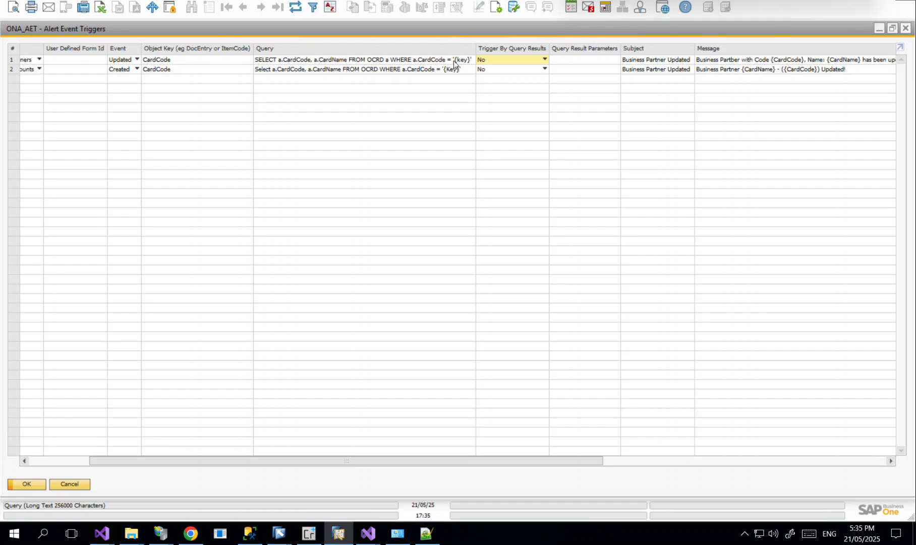
left_click(487, 59)
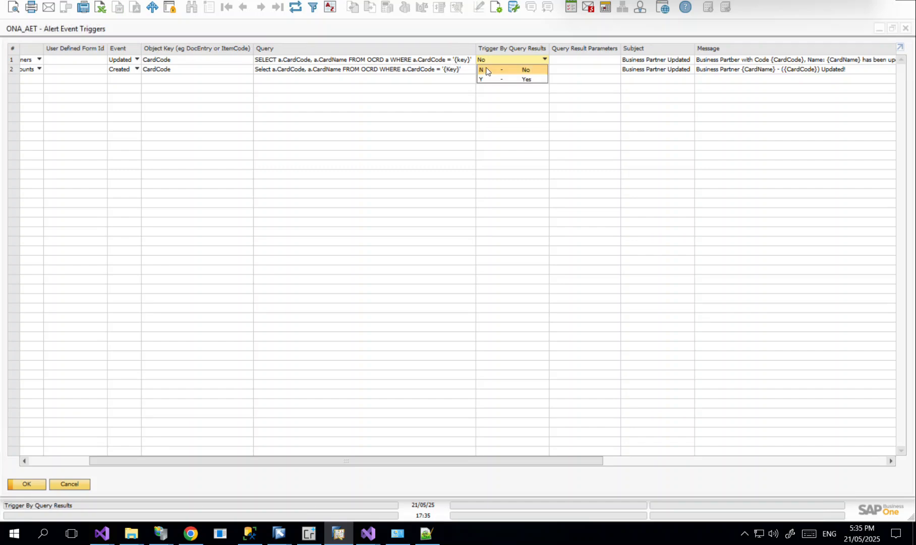
left_click(488, 60)
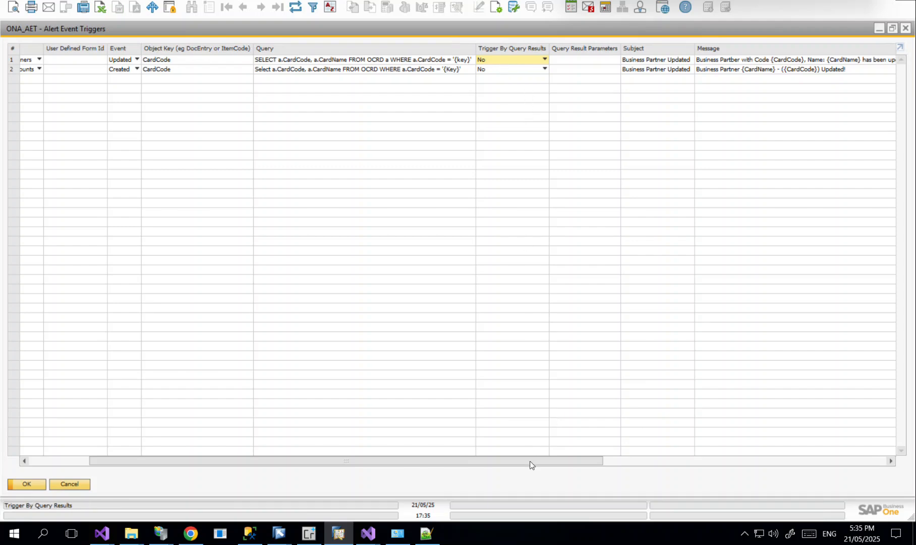
- Scroll across the first trigger row and select its query result parameters cell
left_click_drag(567, 460, 585, 460)
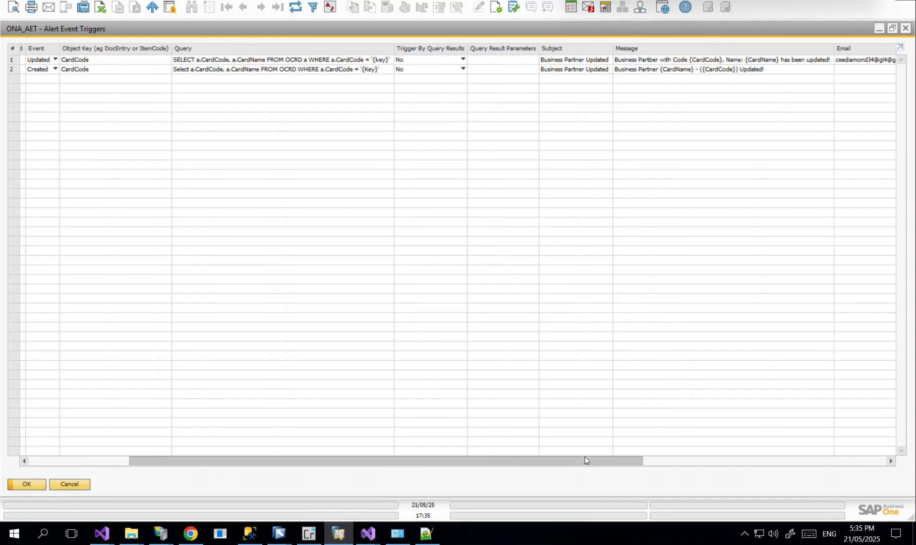
left_click(486, 60)
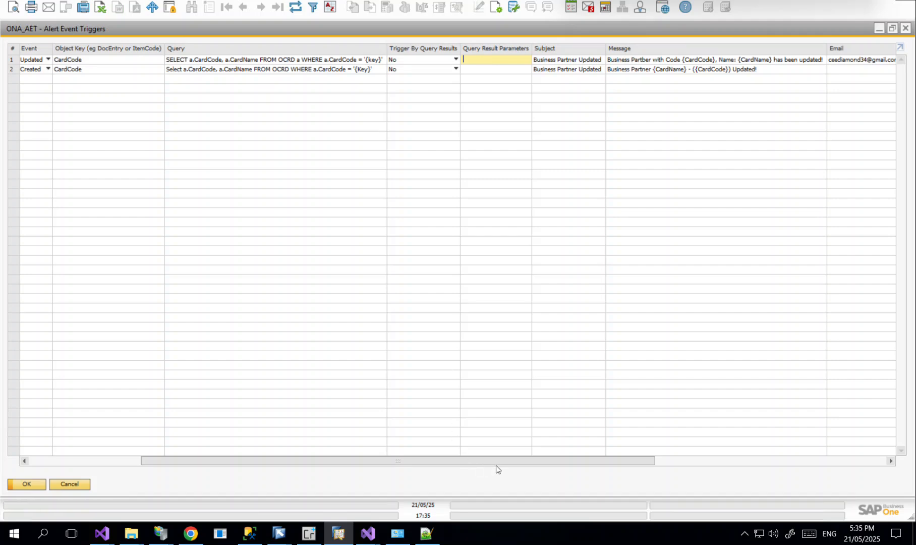
left_click_drag(509, 462, 633, 465)
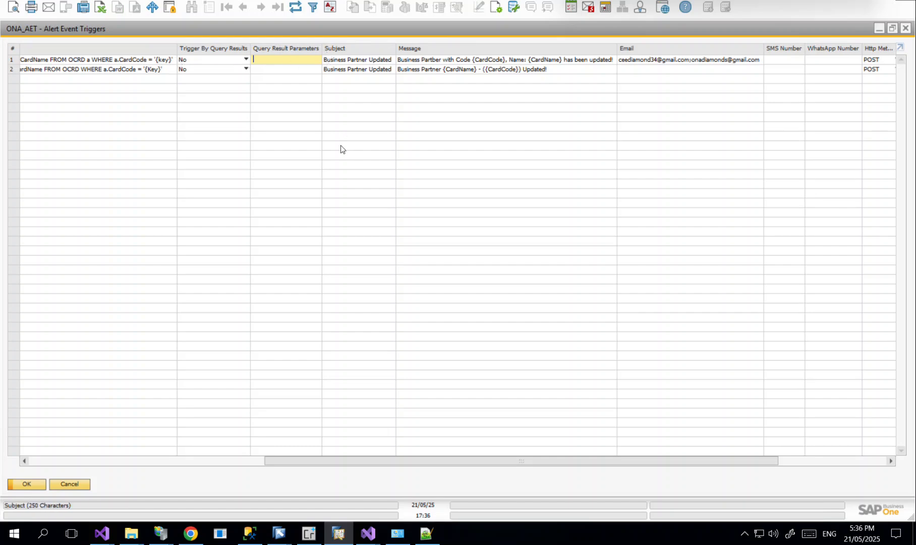
- Add then remove a {CardCode} placeholder so row 1's subject reads 'Business Partner Updated'
left_click(369, 62)
left_click(369, 60)
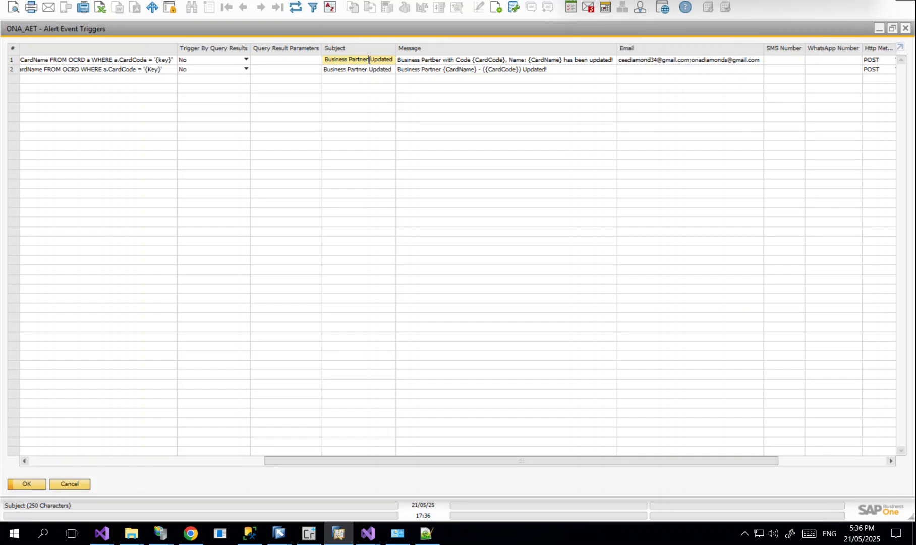
type("{}")
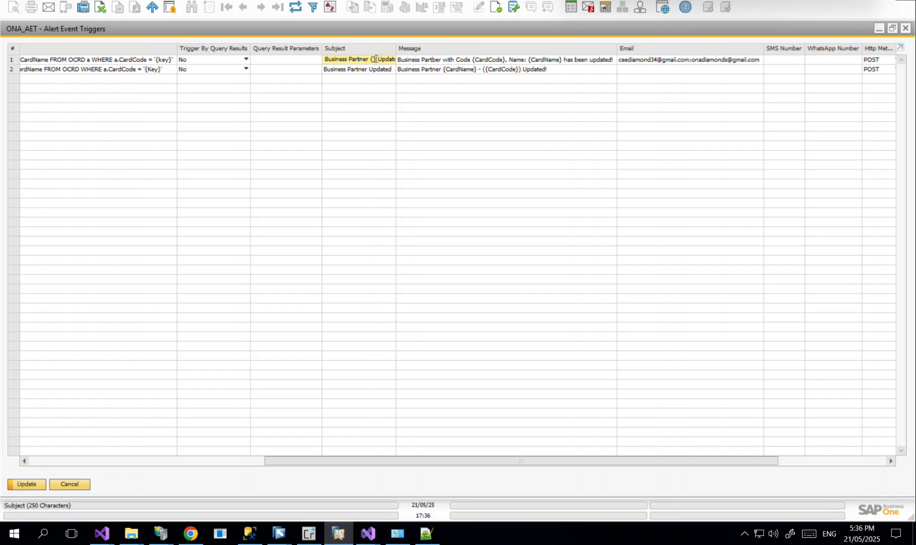
key("Left")
type("CardCode")
left_click_drag(385, 59, 345, 59)
key("BackSpace")
key("ctrl+a")
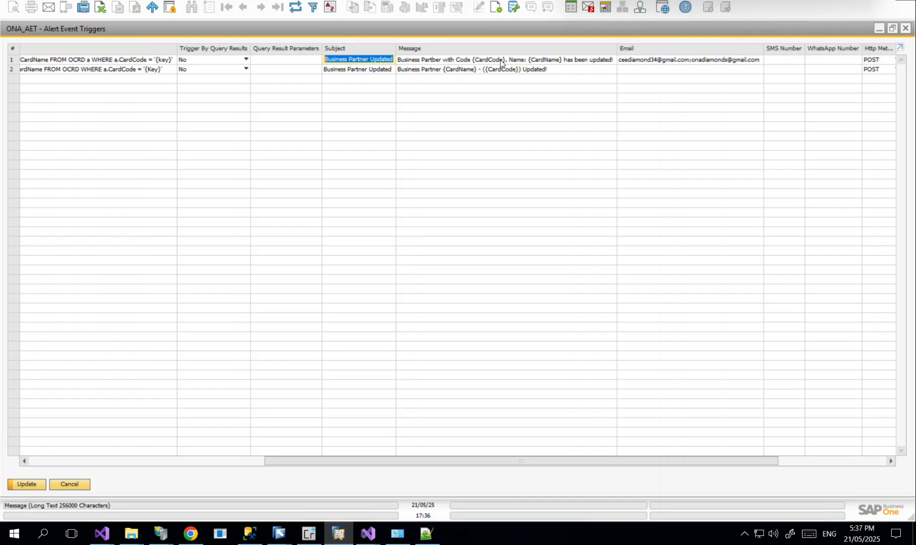
left_click(509, 61)
key("ctrl+a")
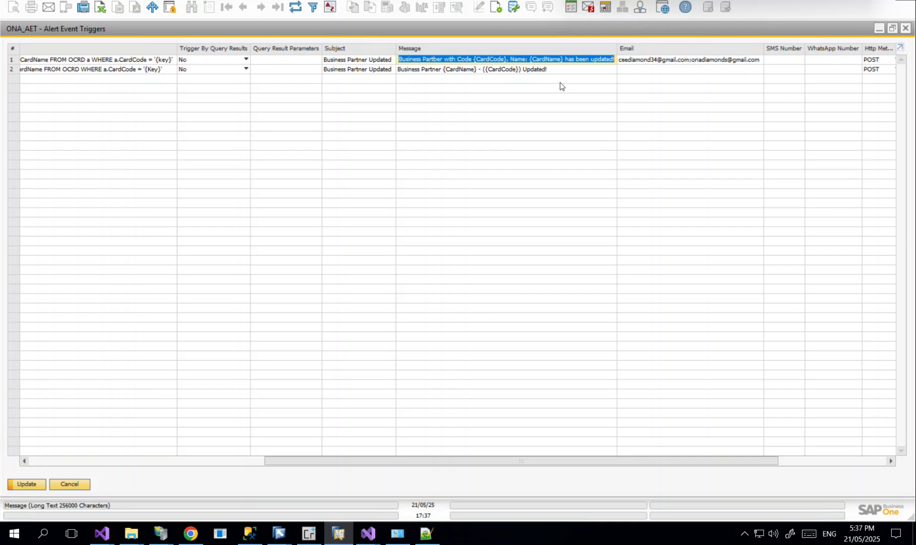
left_click(660, 61)
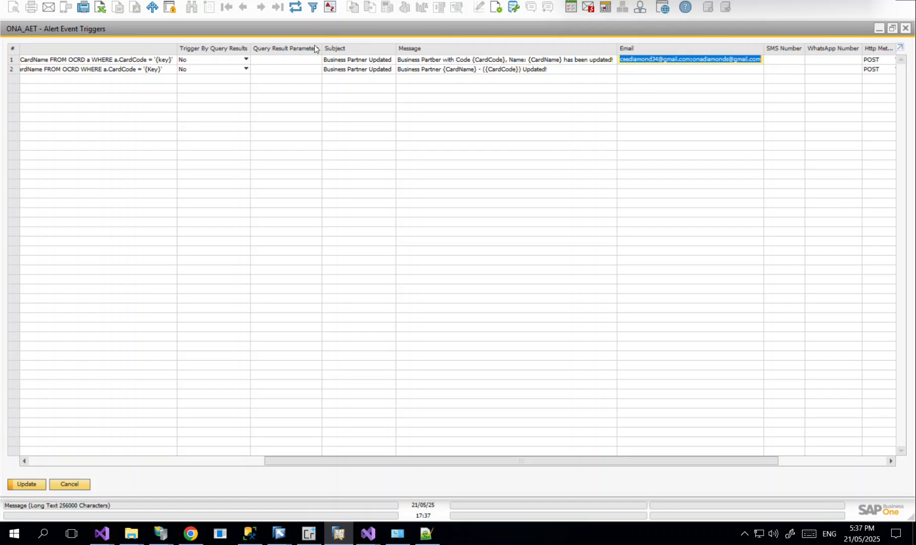
left_click(165, 65)
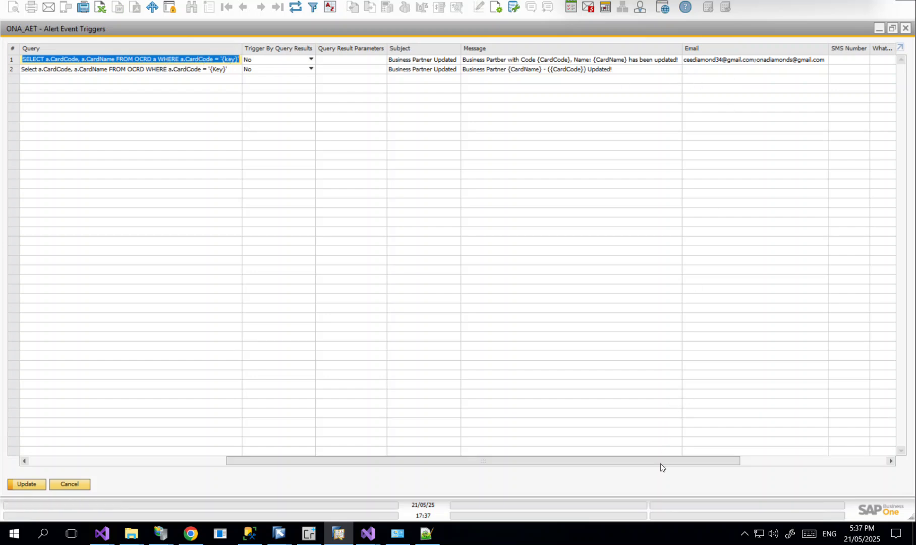
- Keep POST as the first trigger's HTTP method and refresh the alert event triggers
left_click_drag(705, 468, 794, 470)
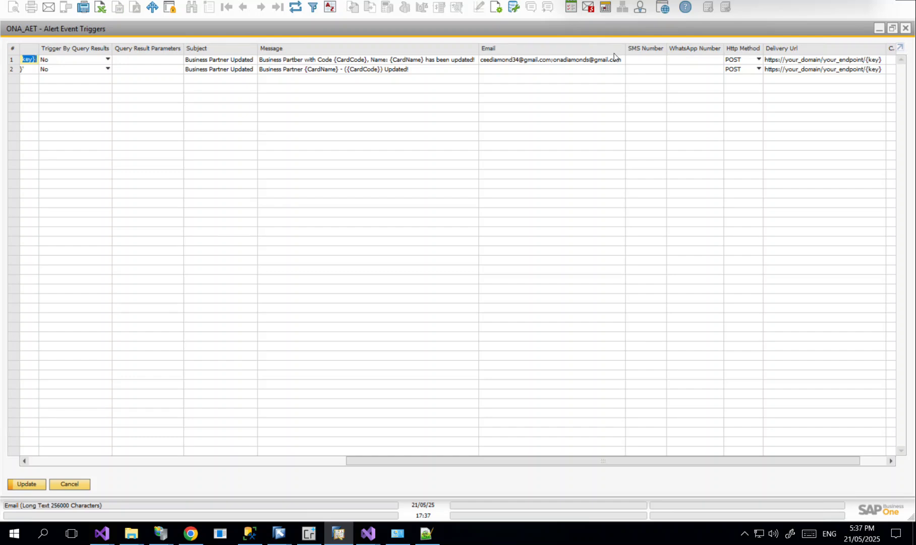
left_click(629, 61)
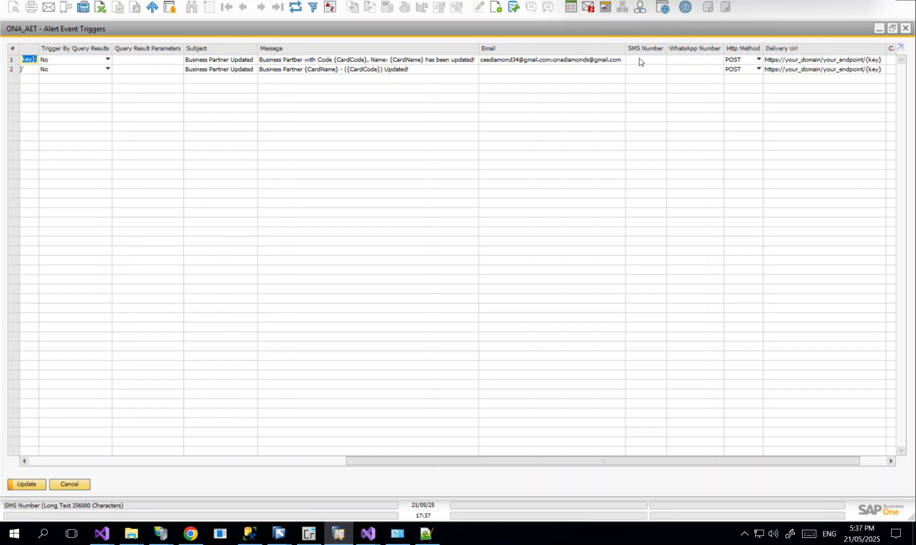
left_click(736, 61)
left_click(737, 62)
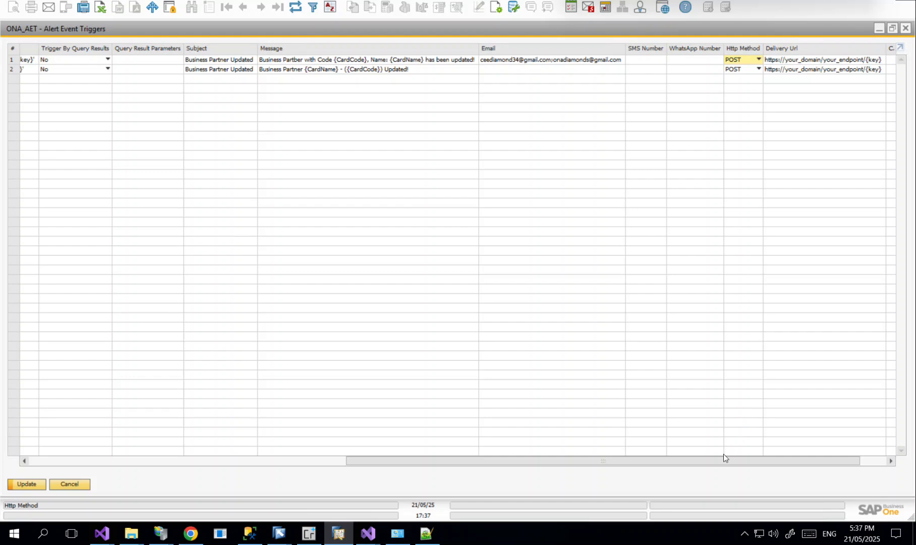
left_click_drag(721, 462, 795, 466)
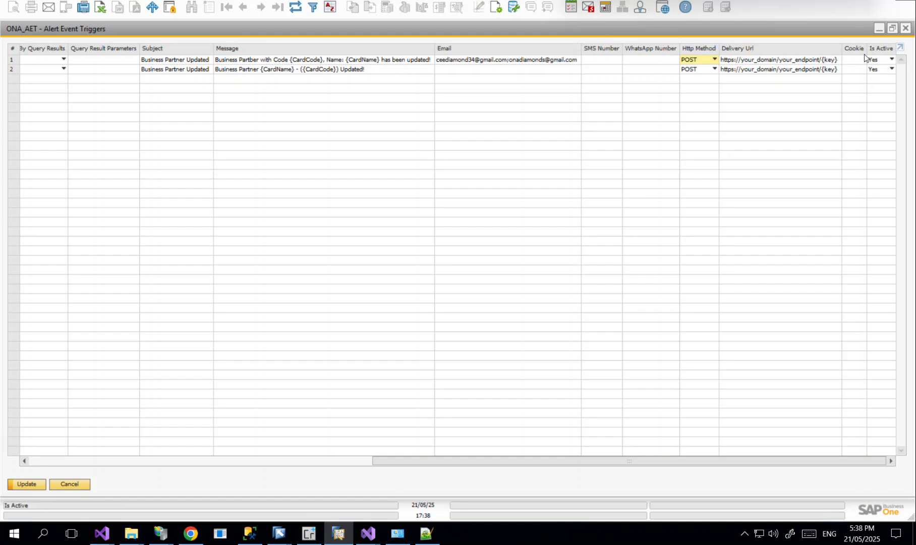
left_click(295, 7)
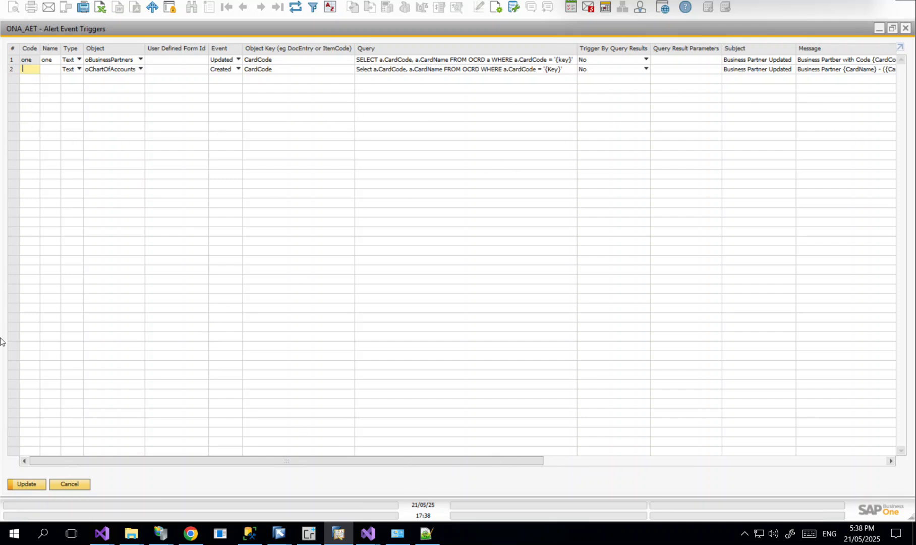
- Open Business Partner Master Data maximized and step back to the EFRIS CUST TEST record
left_click(881, 31)
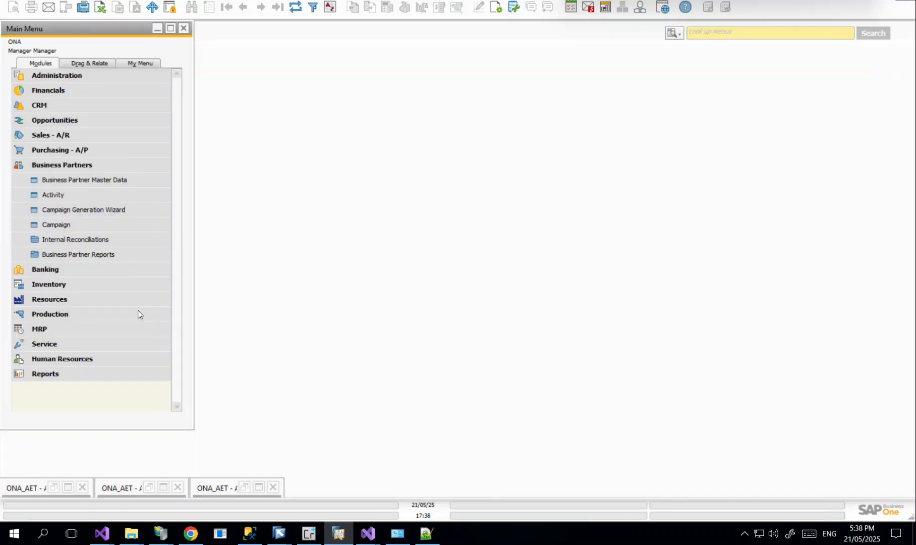
left_click(106, 179)
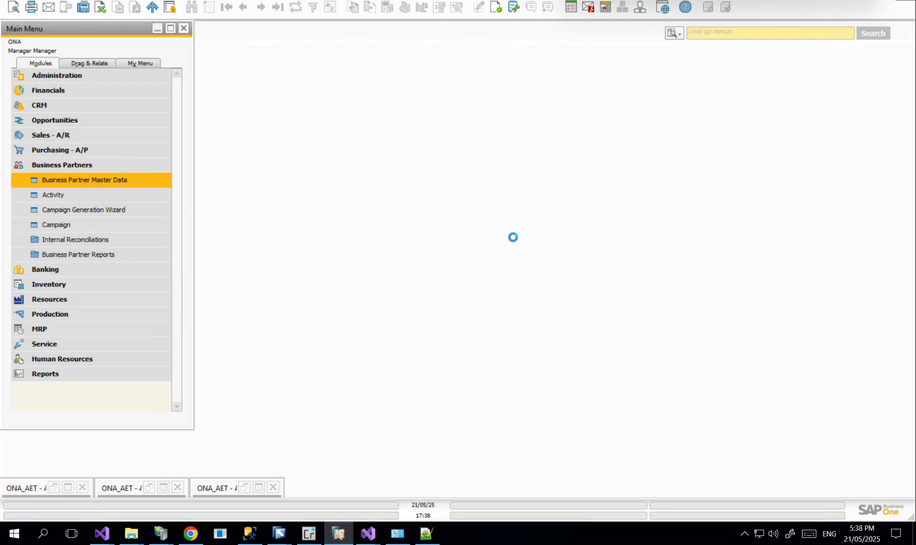
left_click(748, 86)
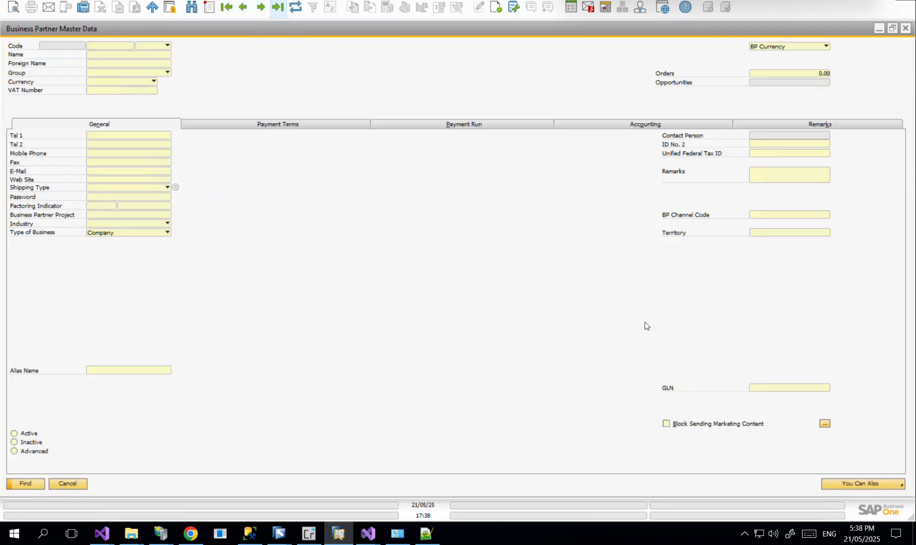
left_click(246, 9)
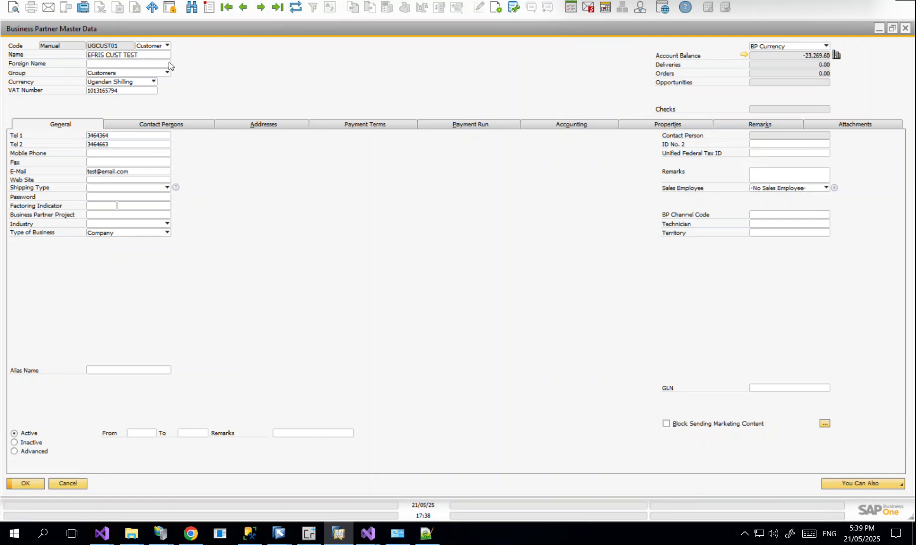
- Replace the customer's Tel 1 with a new phone number and update the record
left_click(124, 136)
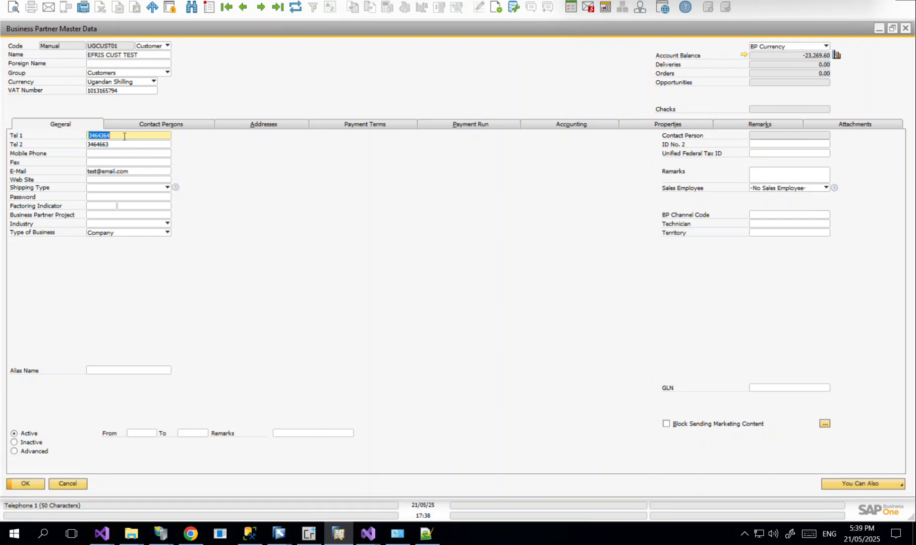
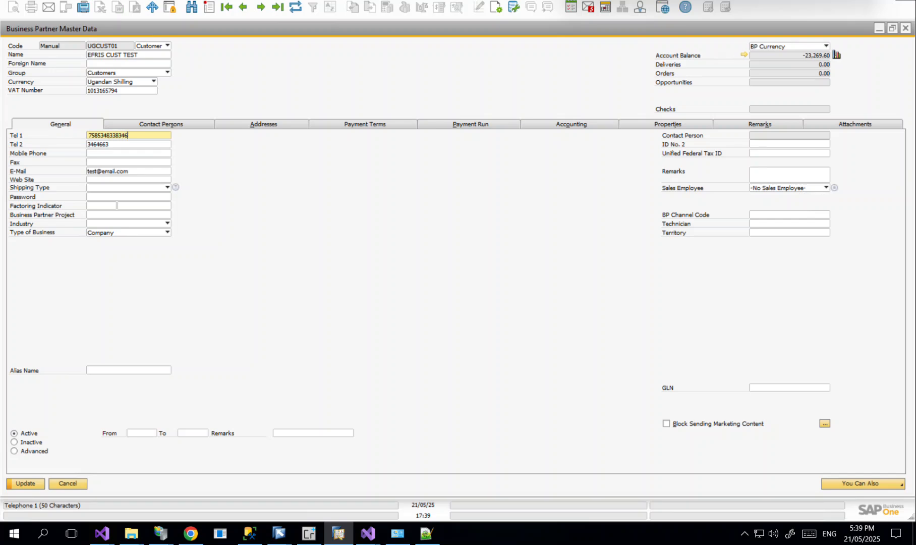
left_click(31, 486)
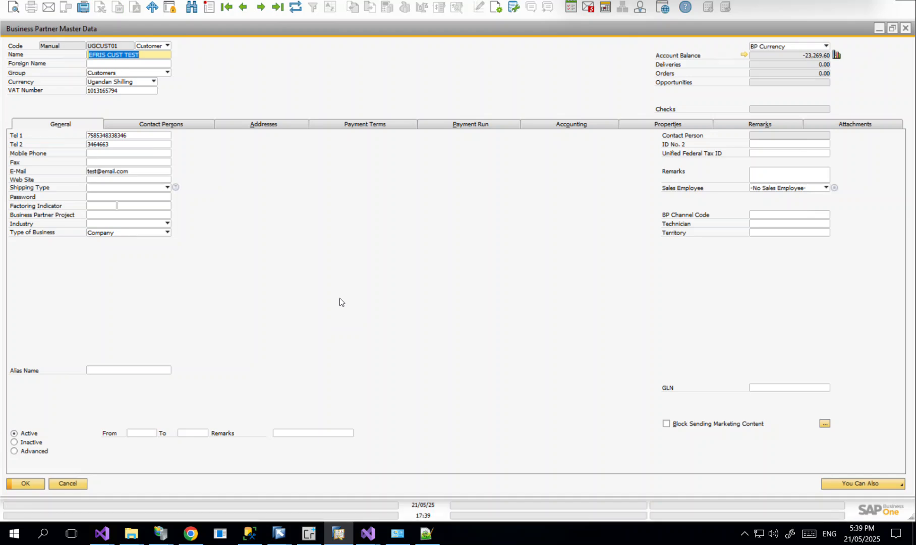
- Append '(This has been Updated)' to the customer name, update, and apply to open documents
left_click(146, 52)
type("(")
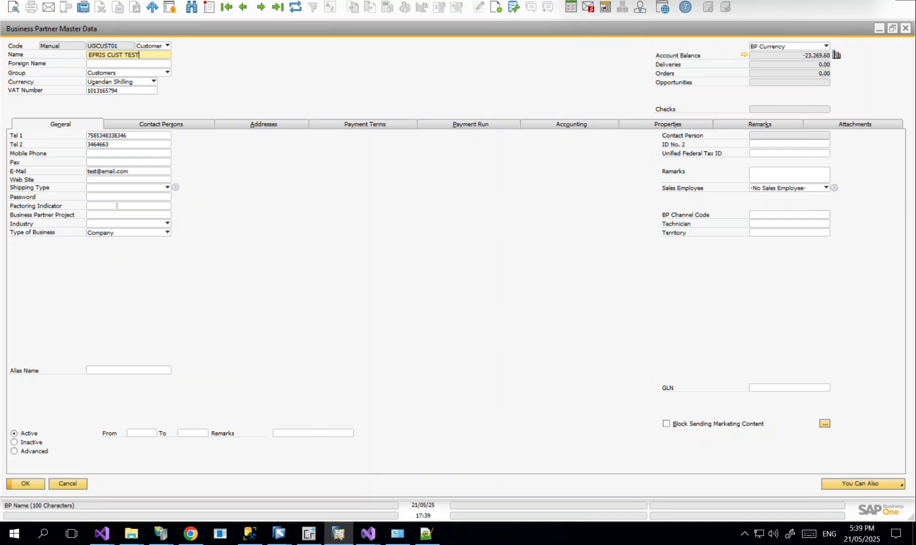
type("This has been")
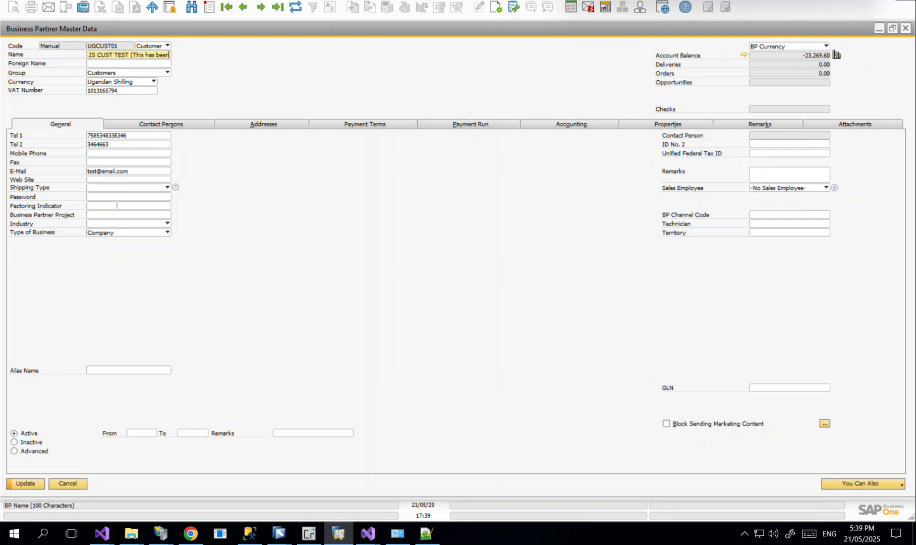
type(" Updated)")
left_click(31, 482)
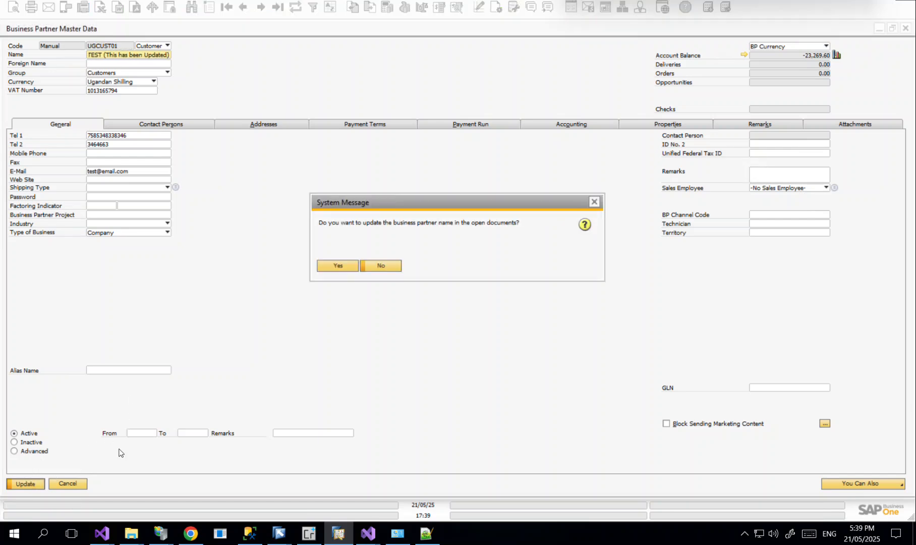
left_click(334, 264)
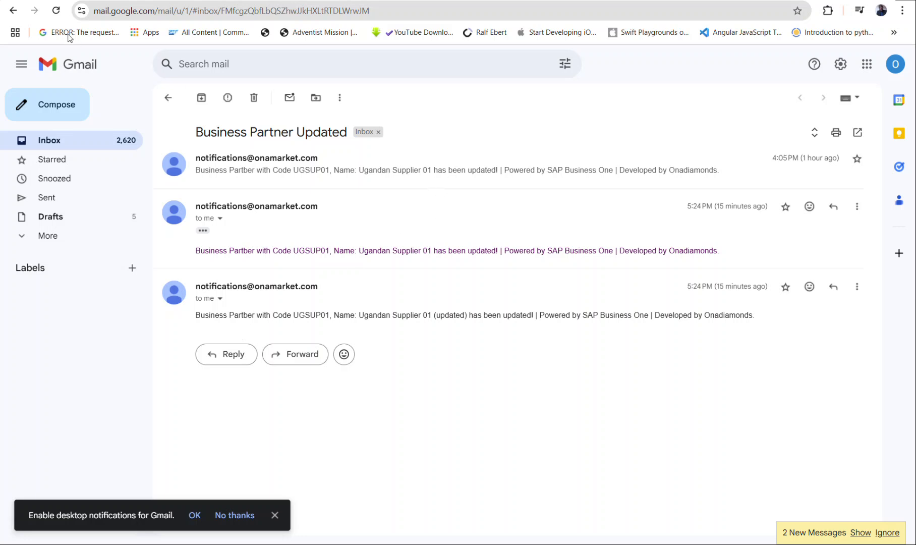
- Reload Gmail, expand the 5:39 PM notification and highlight '(This has been Updated)' in it
left_click(55, 10)
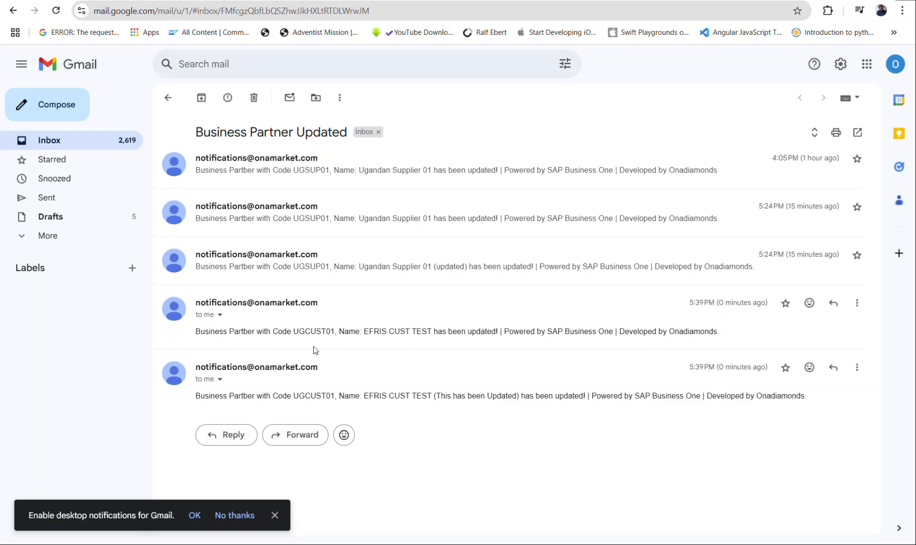
left_click(215, 319)
left_click(236, 315)
double_click(400, 331)
left_click(438, 396)
left_click_drag(438, 396, 523, 395)
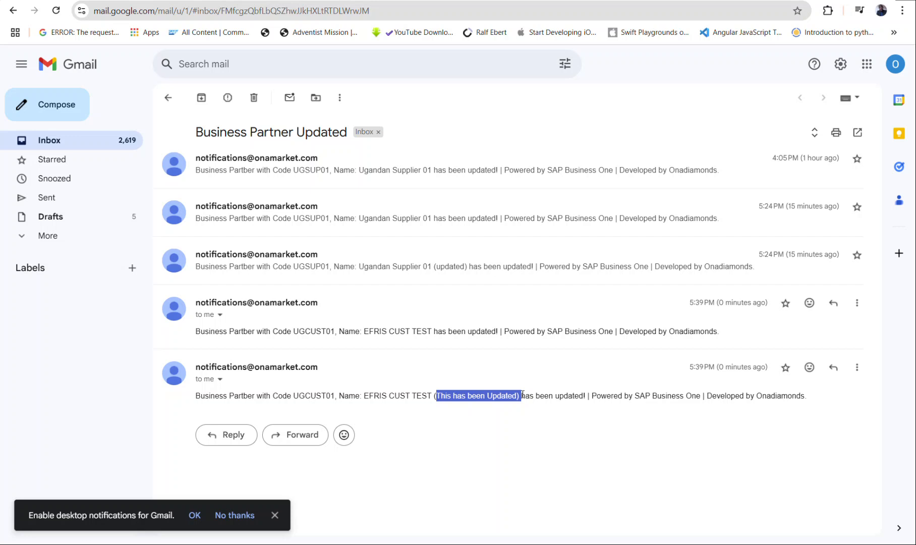
left_click(523, 393)
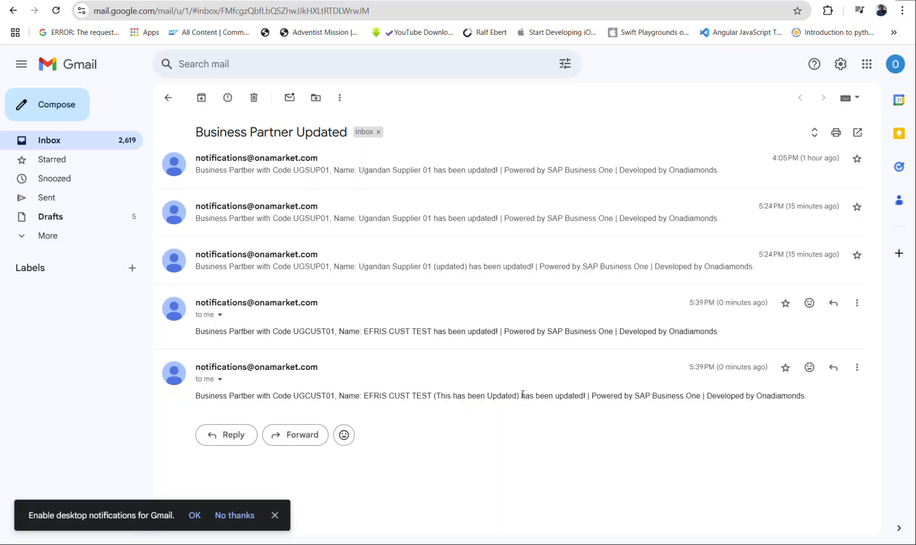